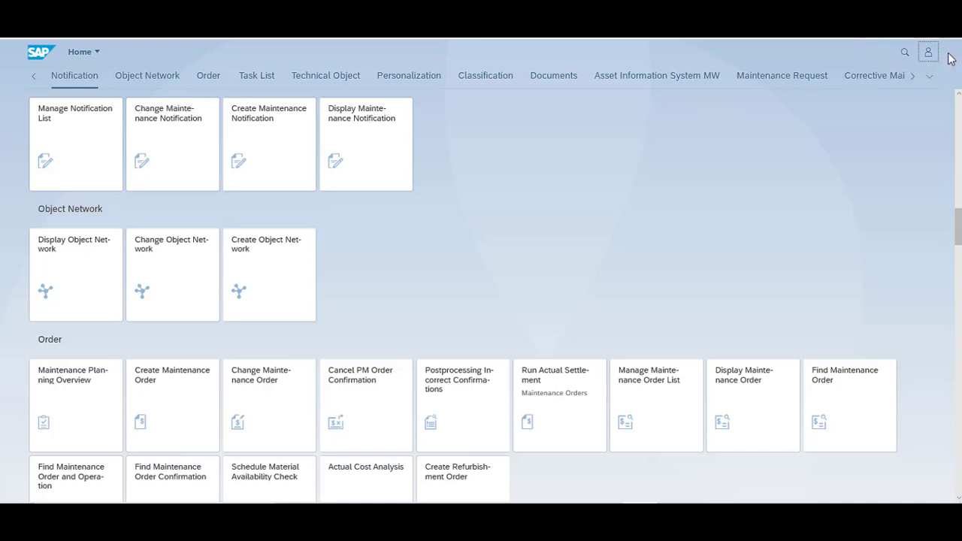
- Open the launchpad search and expand and scroll the 'All' search-category list
click(907, 54)
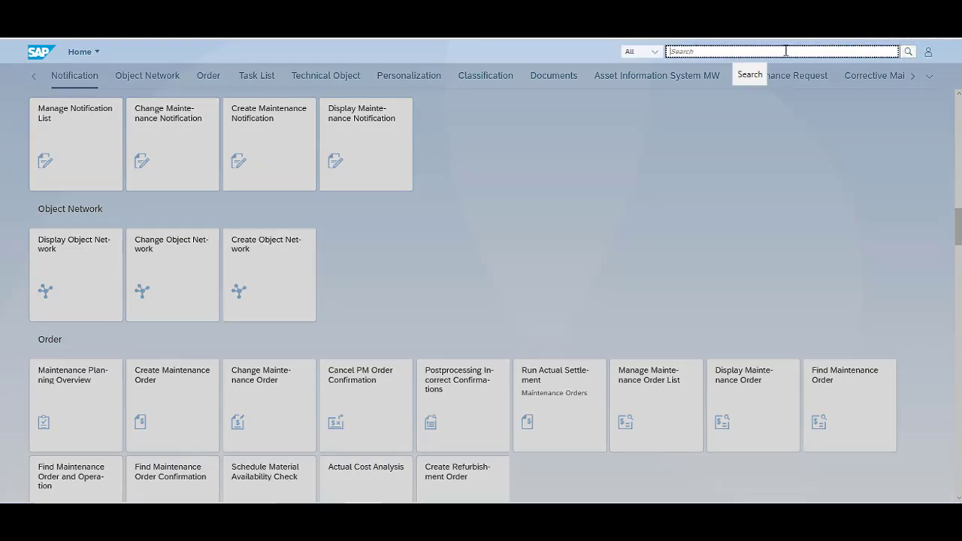
click(656, 54)
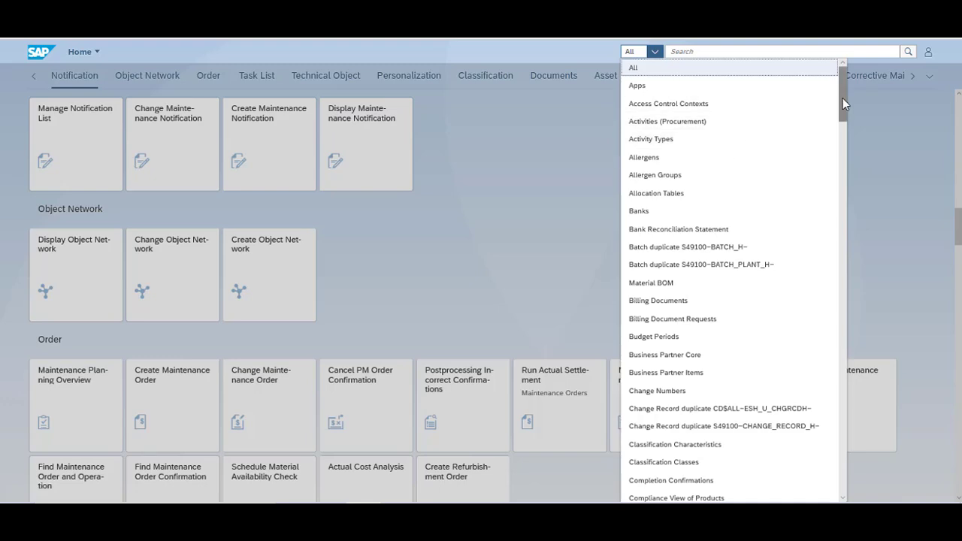
mouse_move(842, 98)
mouse_down()
mouse_move(838, 277)
mouse_move(849, 74)
mouse_up()
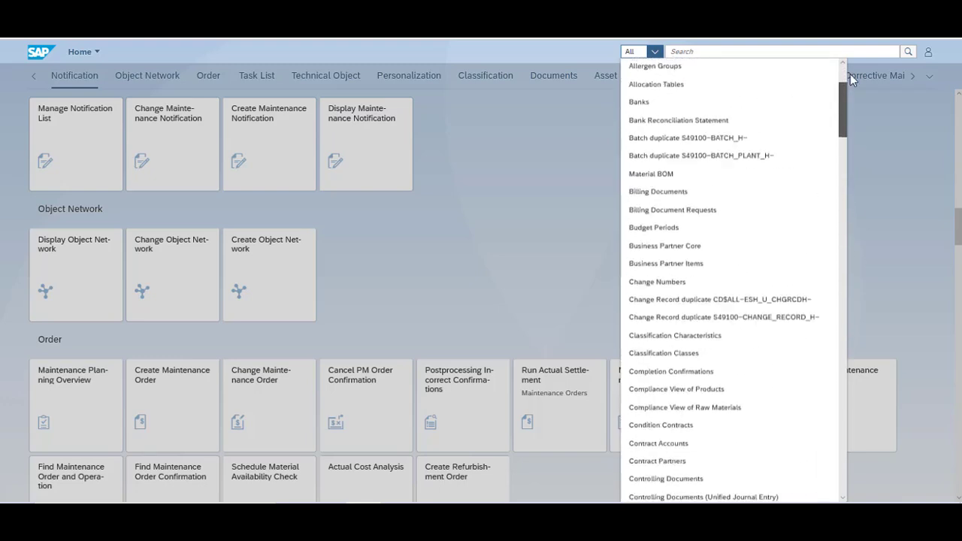
- Review the Recent Activities list from the user menu, then close it
click(927, 54)
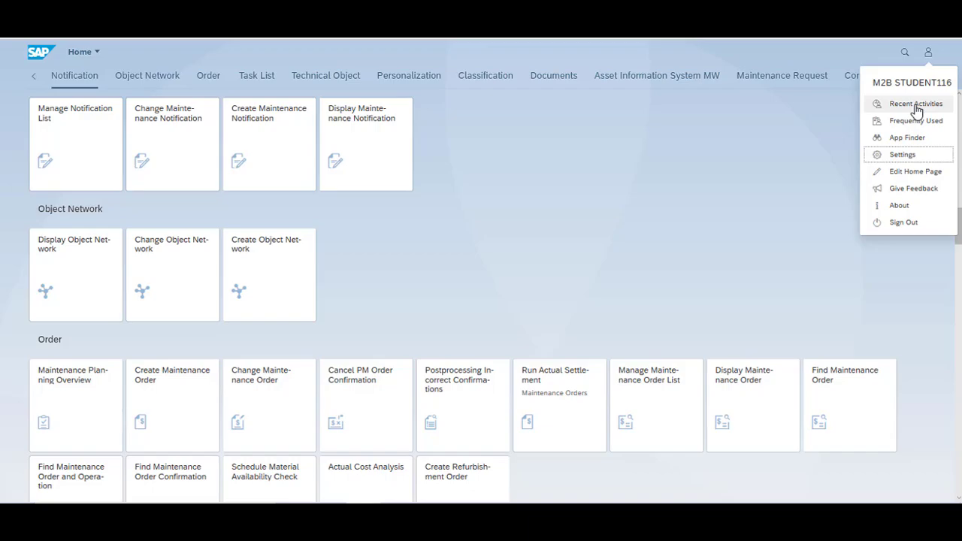
click(915, 106)
scroll(585, 253, down, 2)
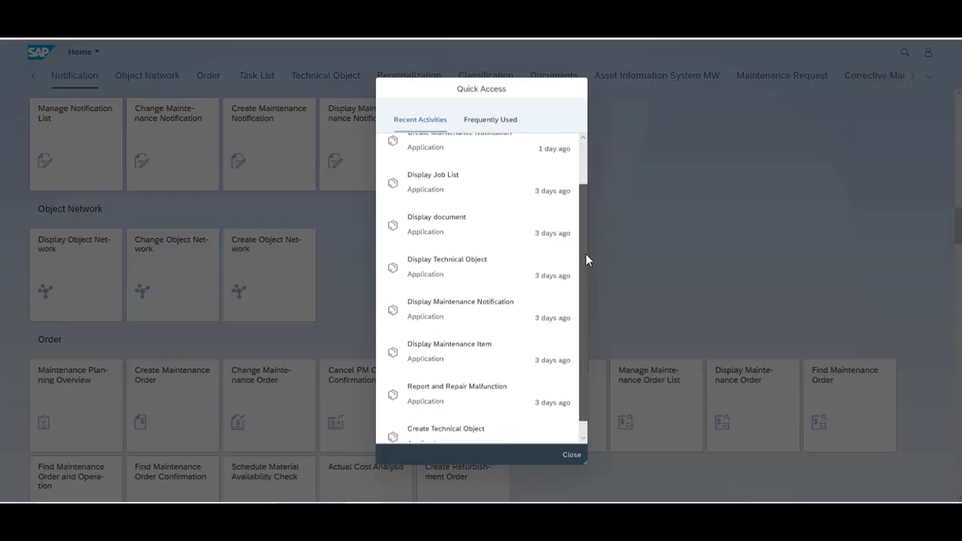
click(570, 454)
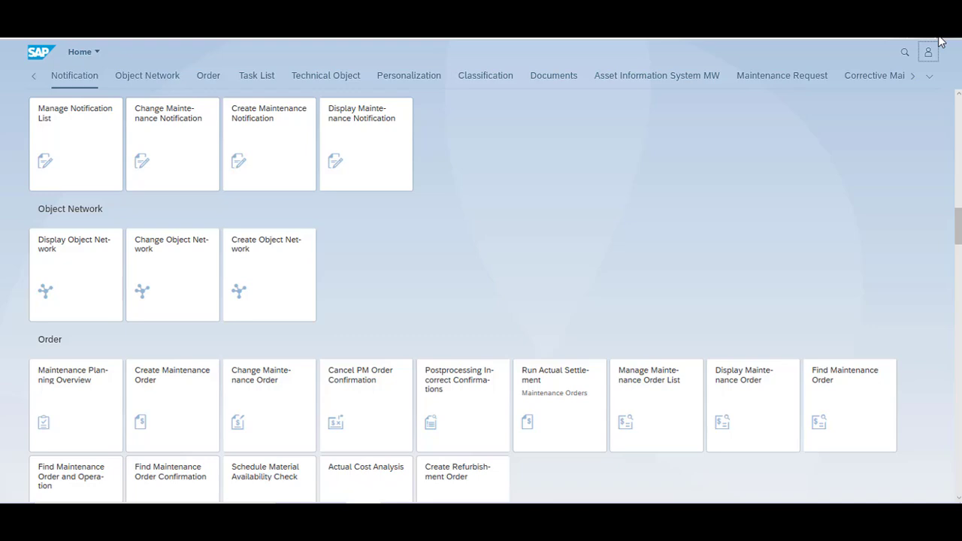
- Review the Frequently Used apps list, then bring the user menu back up
click(927, 51)
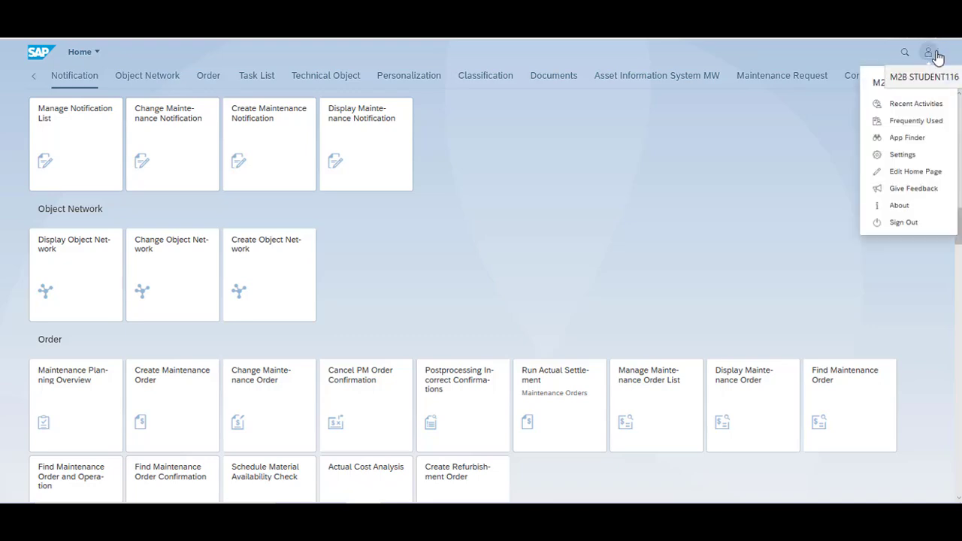
click(918, 122)
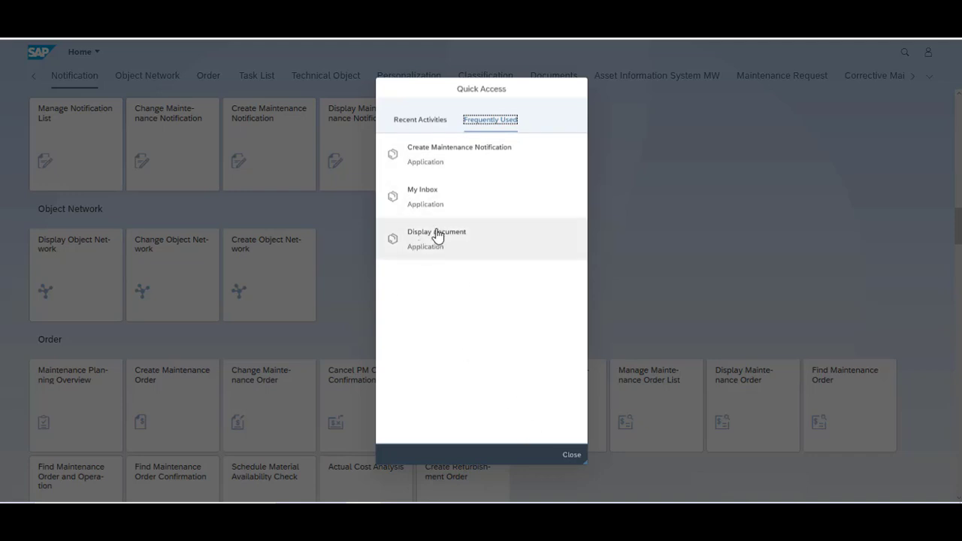
click(570, 455)
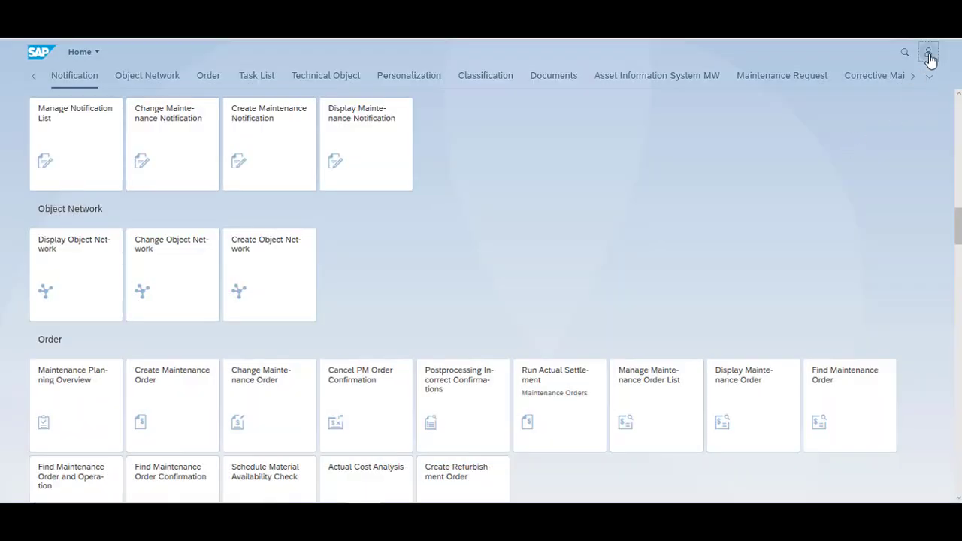
click(929, 55)
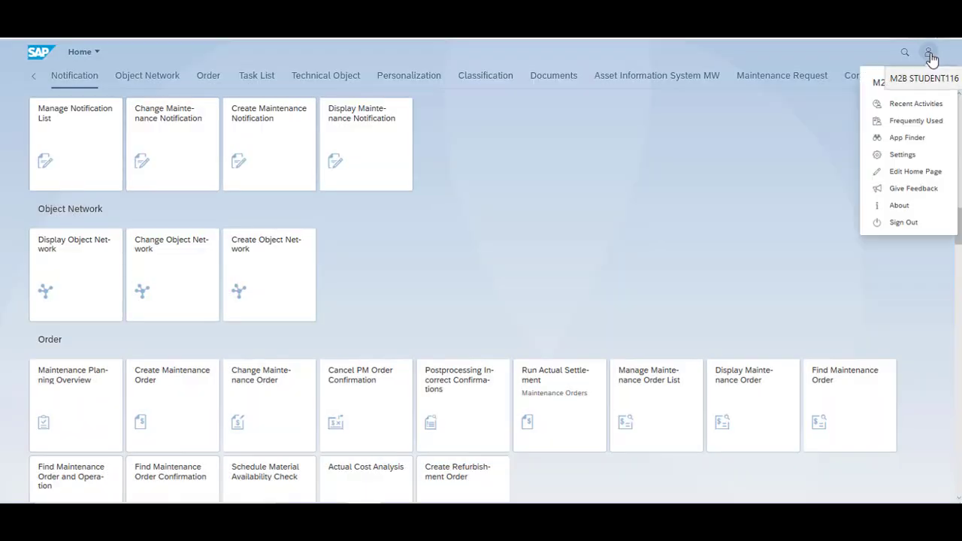
- Browse the App Finder catalog, then return to the Home page tiles
click(907, 139)
click(851, 81)
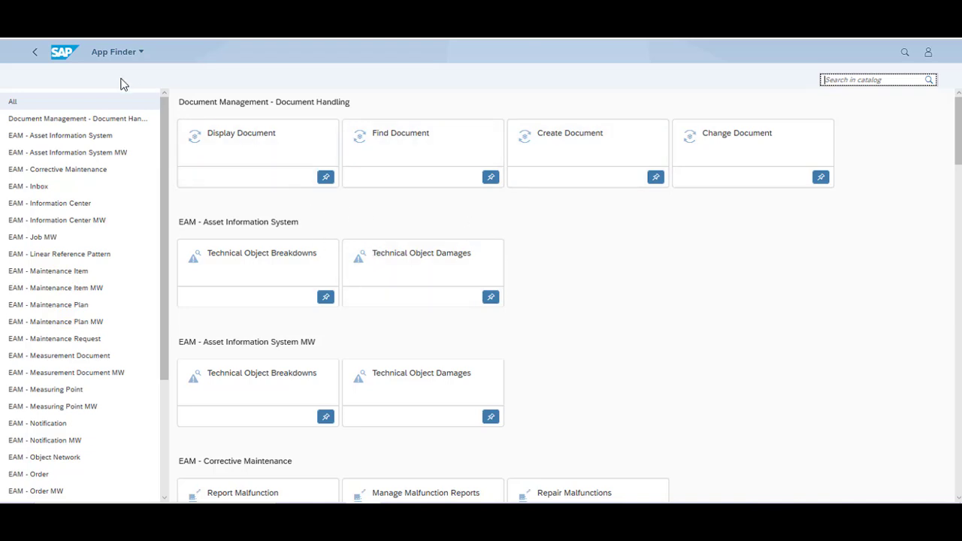
click(61, 54)
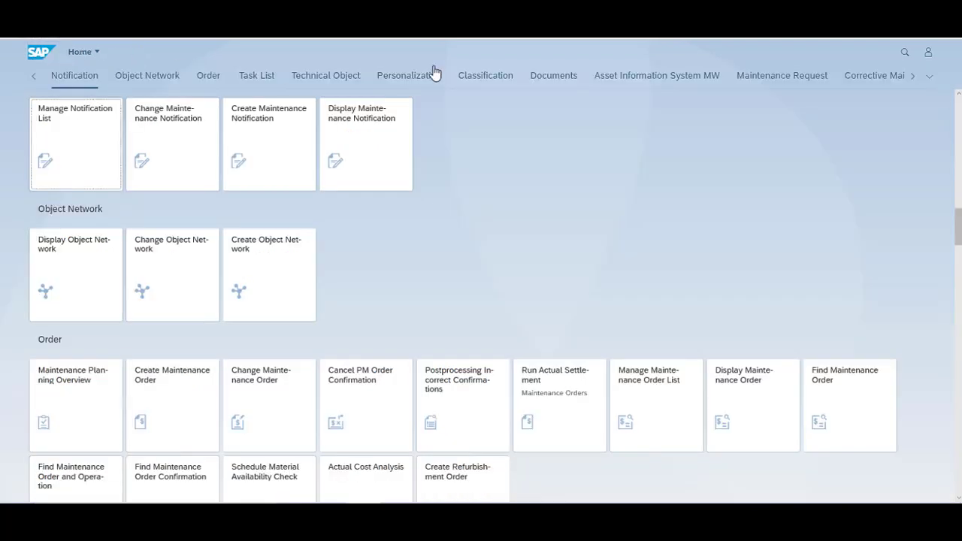
click(927, 52)
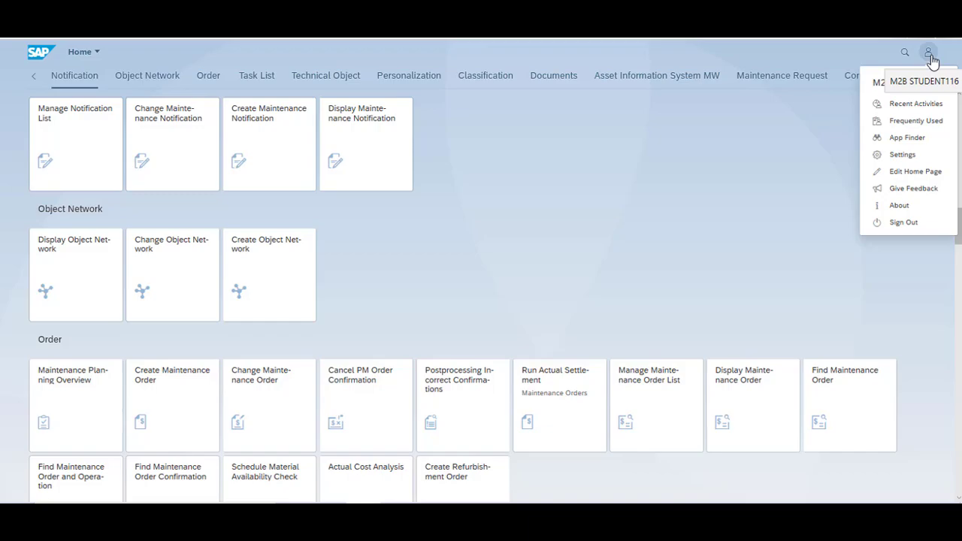
click(904, 154)
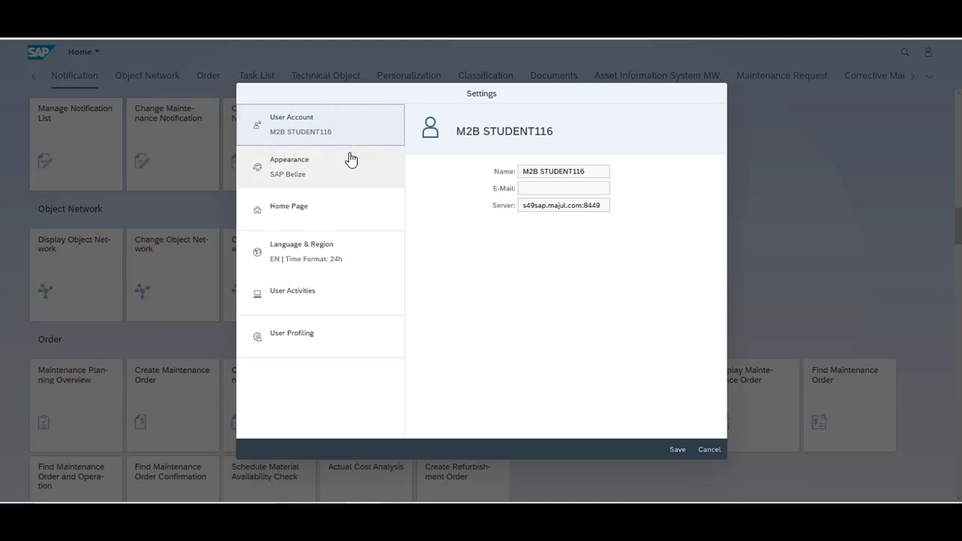
click(302, 172)
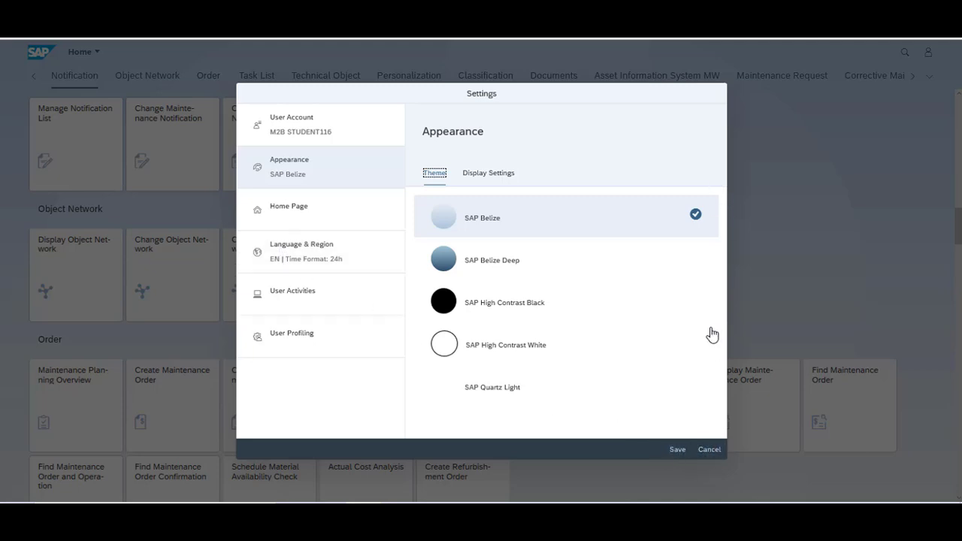
click(710, 451)
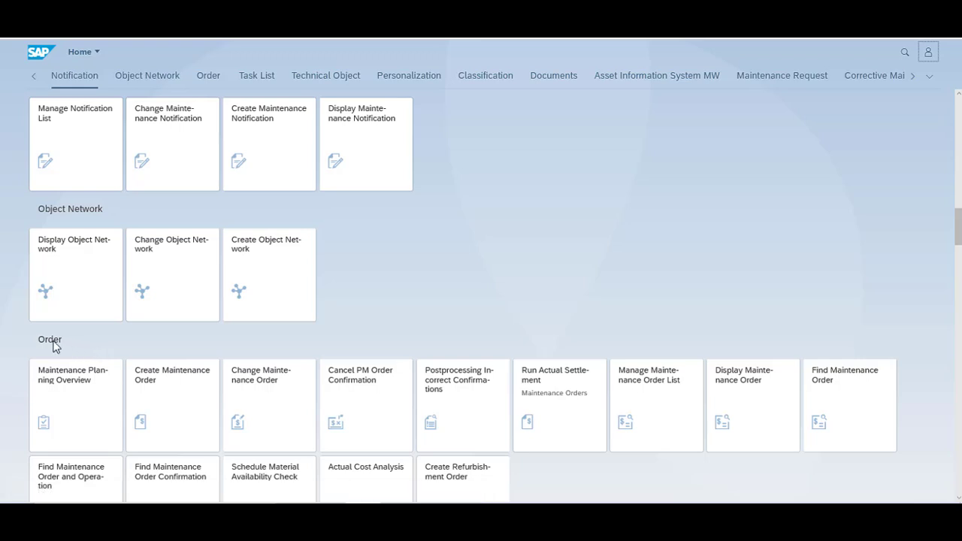
click(208, 76)
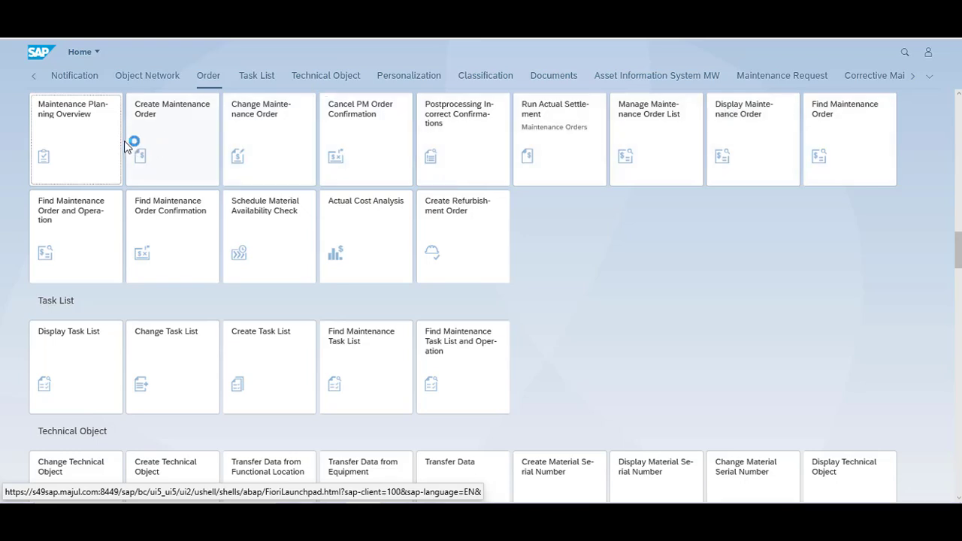
click(929, 78)
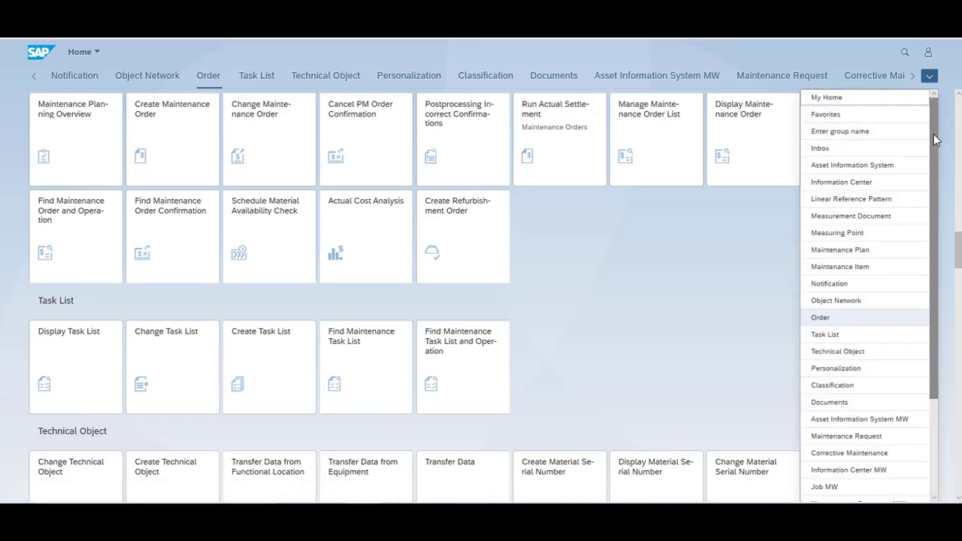
scroll(937, 169, down, 1)
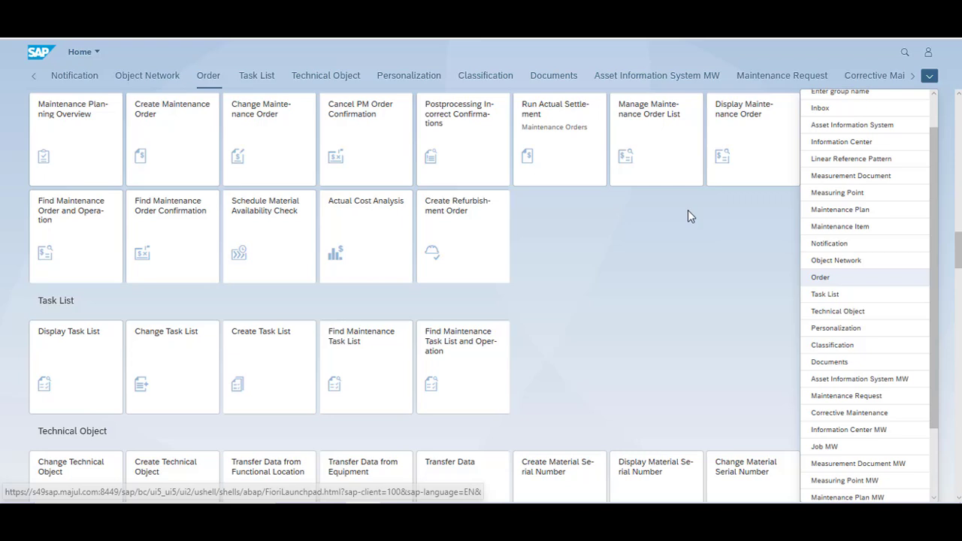
click(819, 246)
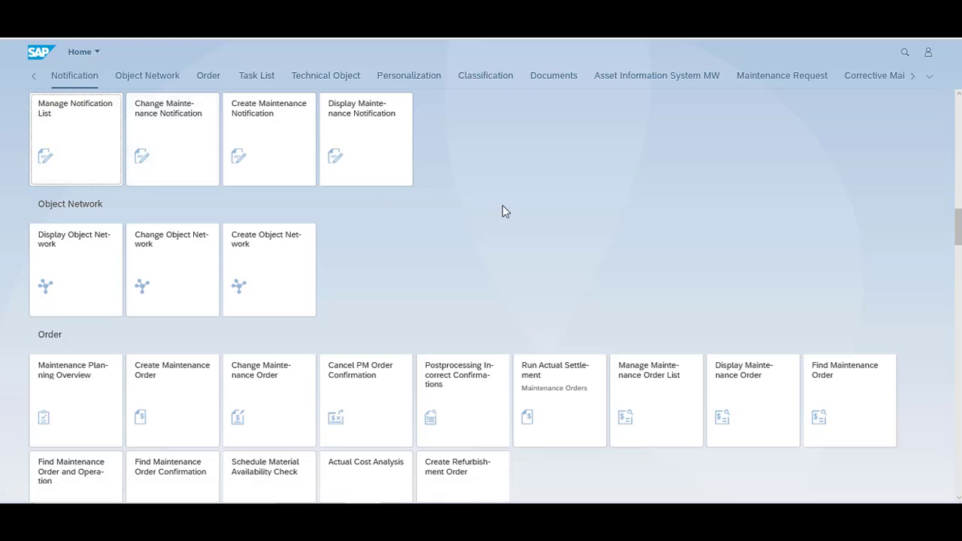
- Show the user account menu, with Edit Home Page and Settings, over the Notification group
click(927, 52)
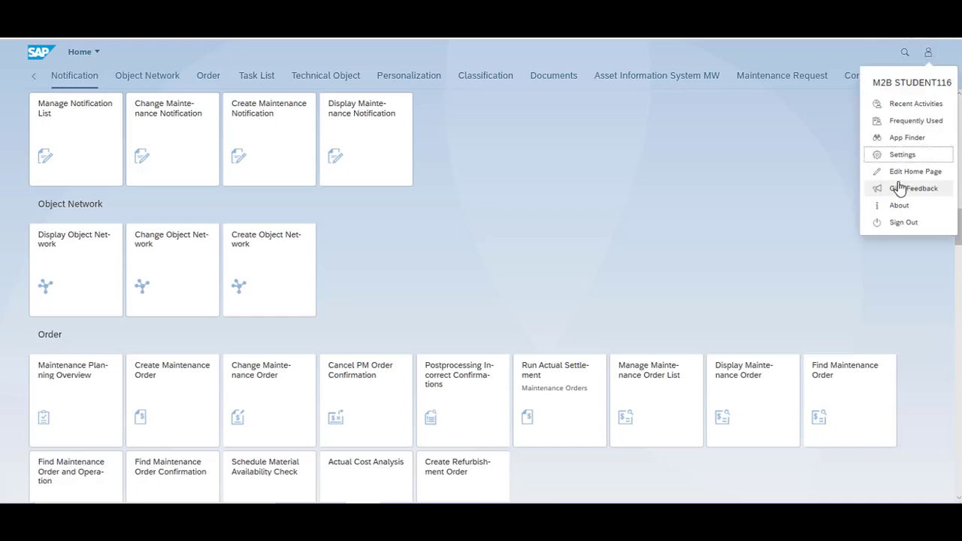